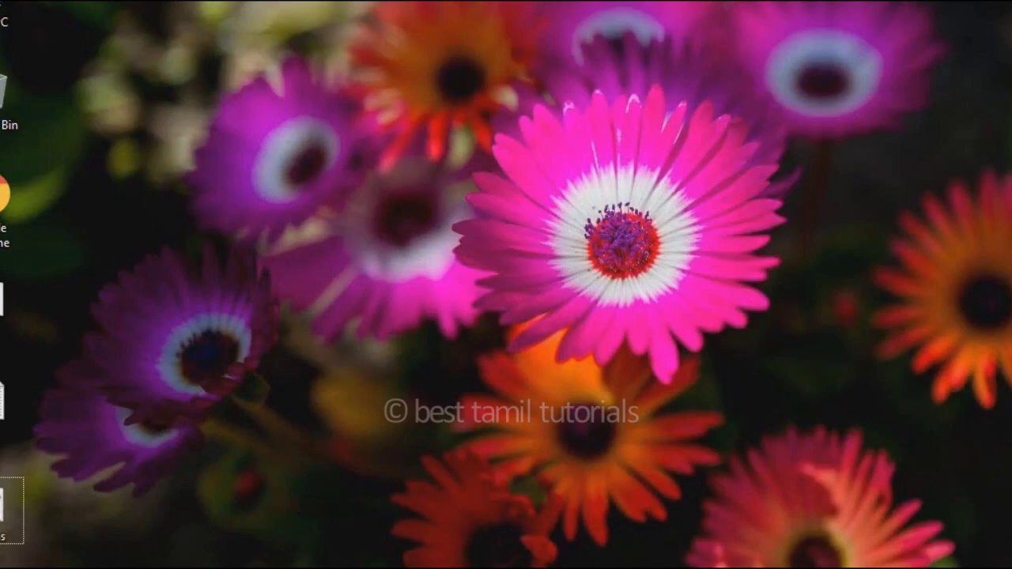
# Search the Start menu for cmd and run Command Prompt as administrator.
pyautogui.press('super')
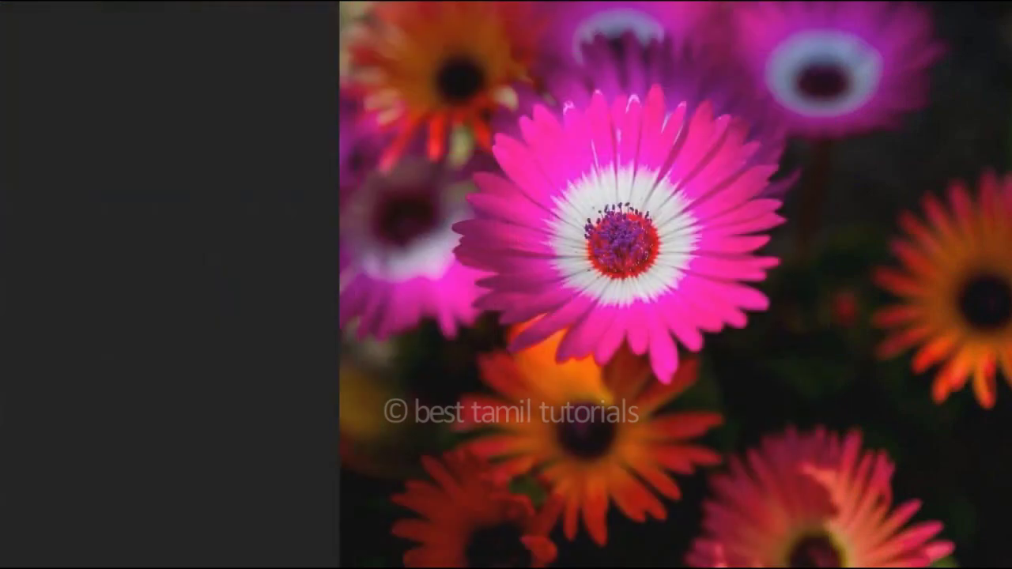
pyautogui.write('cmd')
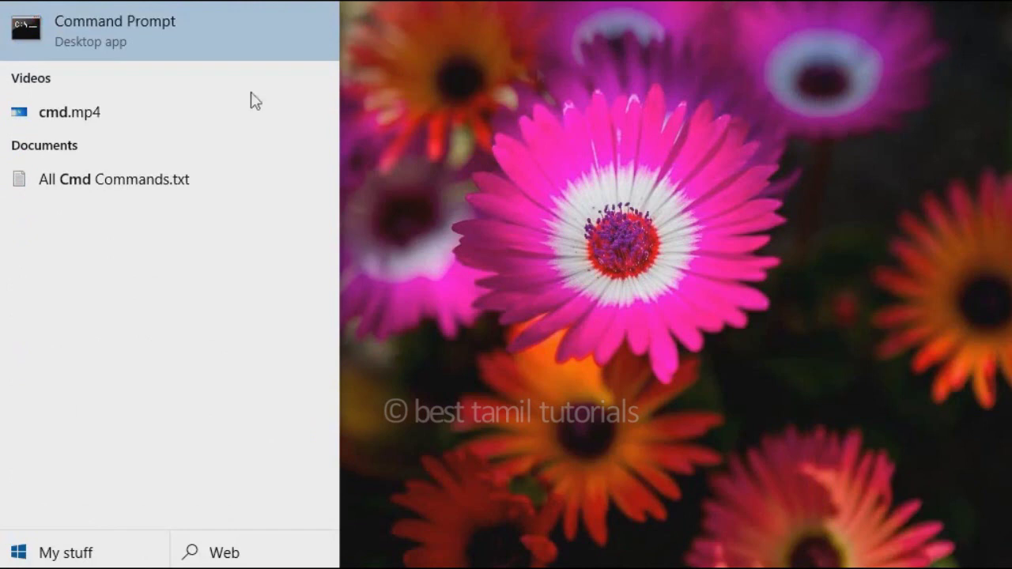
pyautogui.click(206, 26)
pyautogui.rightClick(207, 23)
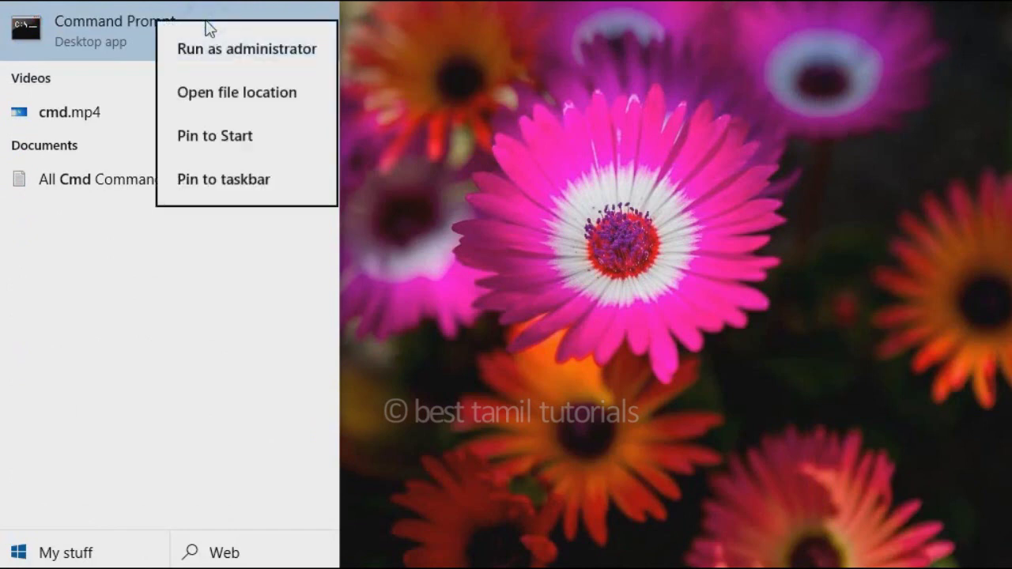
pyautogui.click(216, 48)
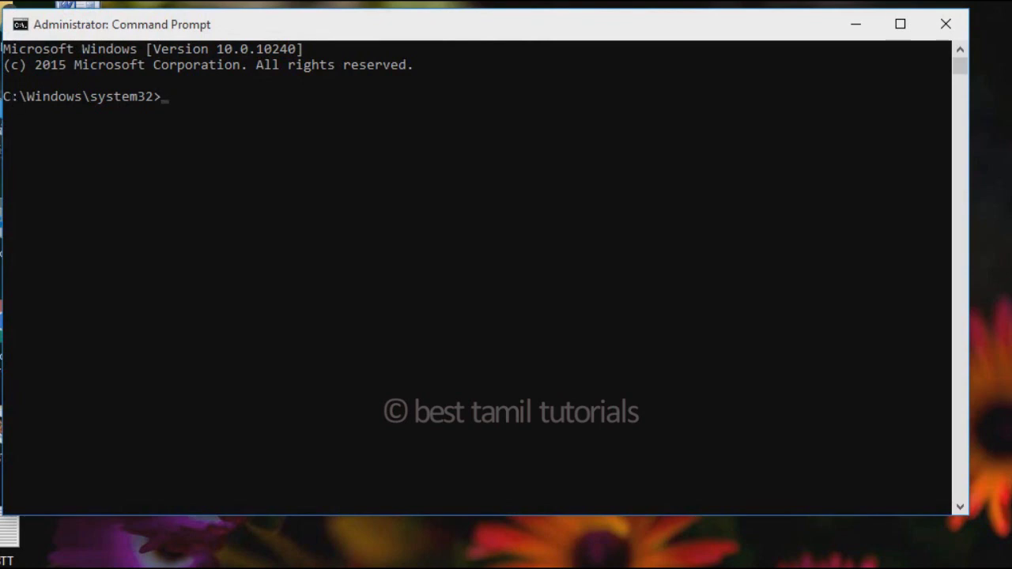
# Run chkdsk /f /r and answer Y to schedule the disk check for the next restart.
pyautogui.click(464, 29)
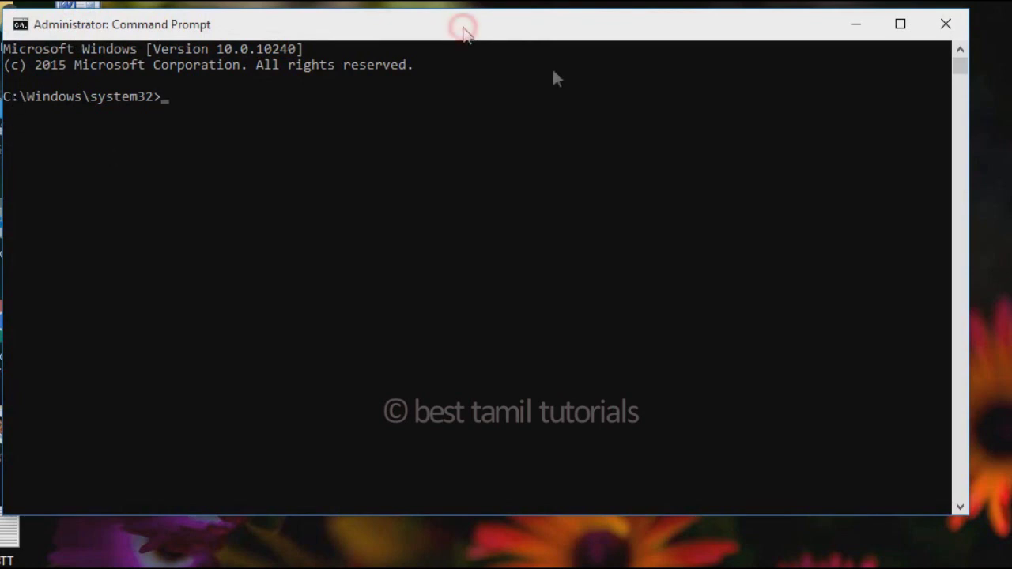
pyautogui.write('chkdsk ')
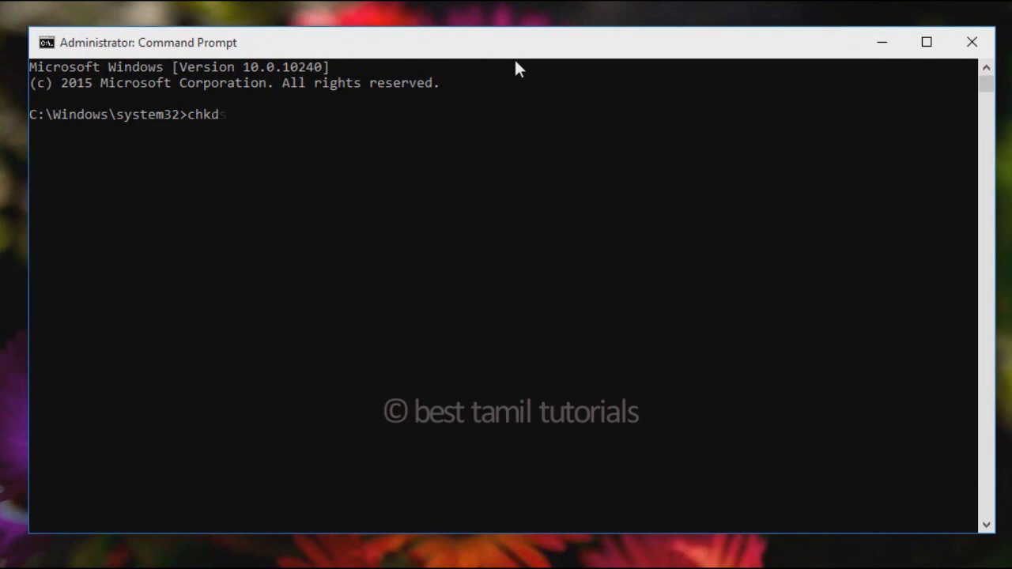
pyautogui.write('/f /r')
pyautogui.press('Return')
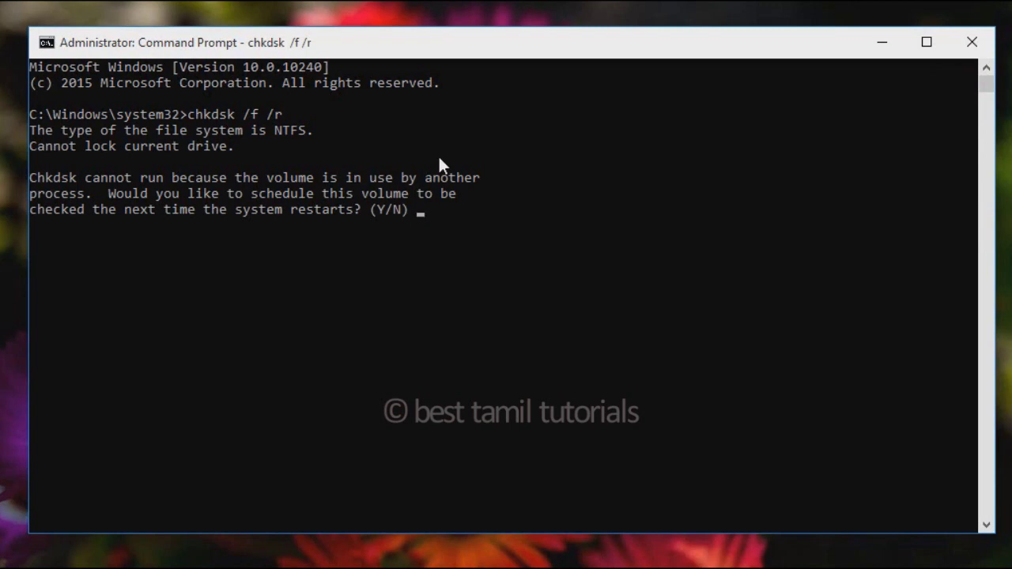
pyautogui.write('y')
pyautogui.press('Return')
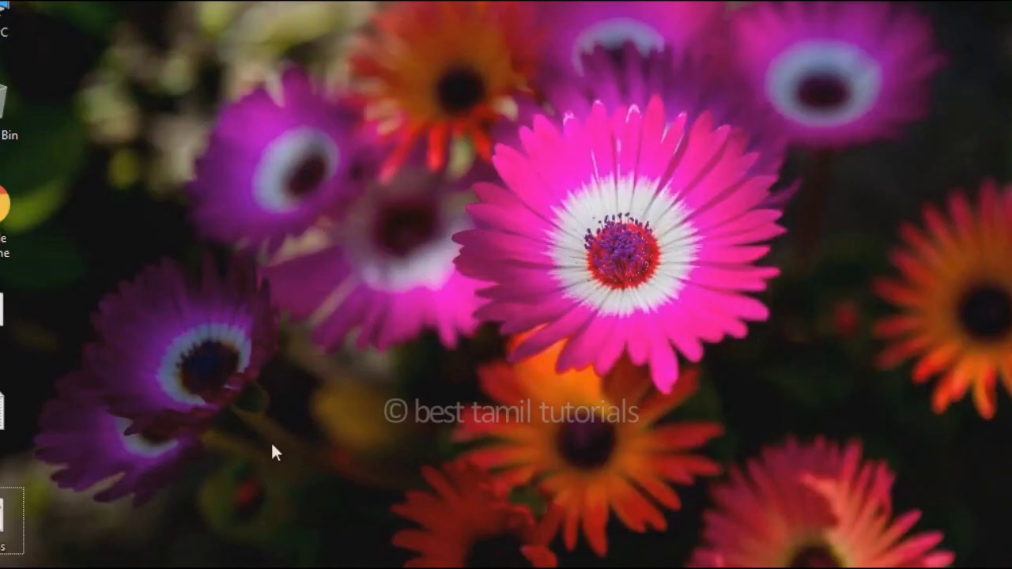
# Open a new administrator Command Prompt and run sfc /scannow to verify system files.
pyautogui.press('super')
pyautogui.write('cmd')
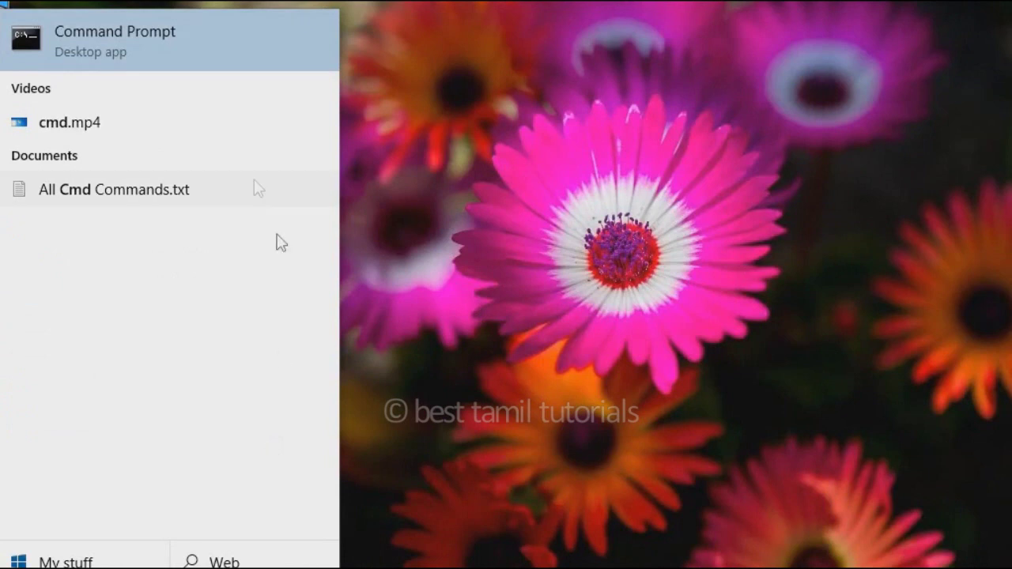
pyautogui.rightClick(162, 30)
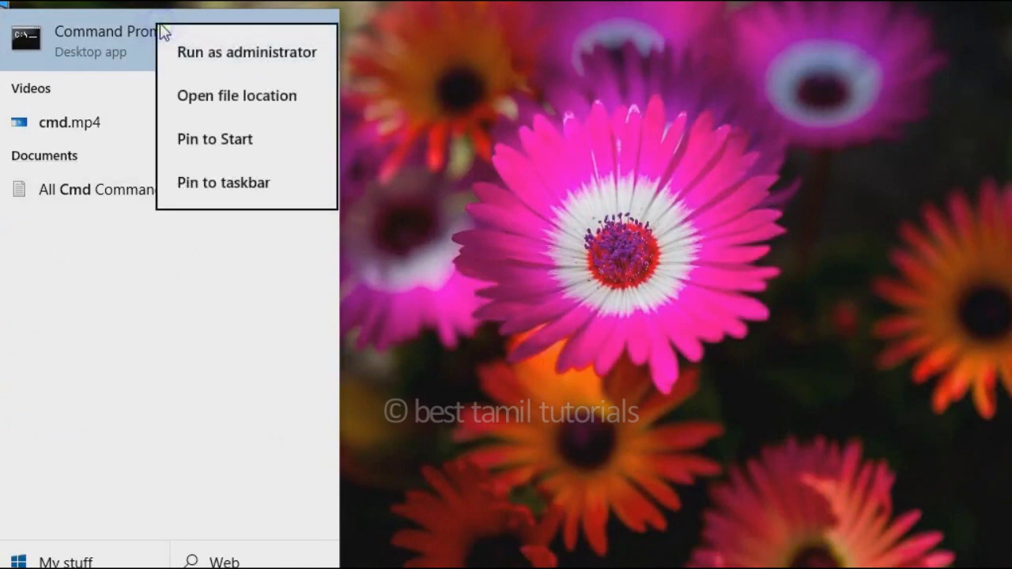
pyautogui.click(216, 52)
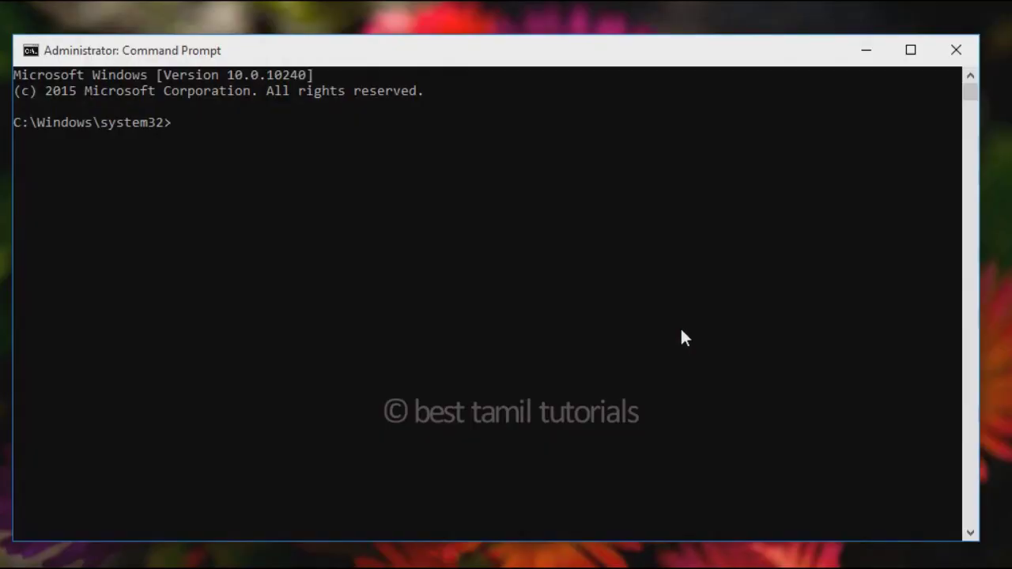
pyautogui.write('sfc /scannow')
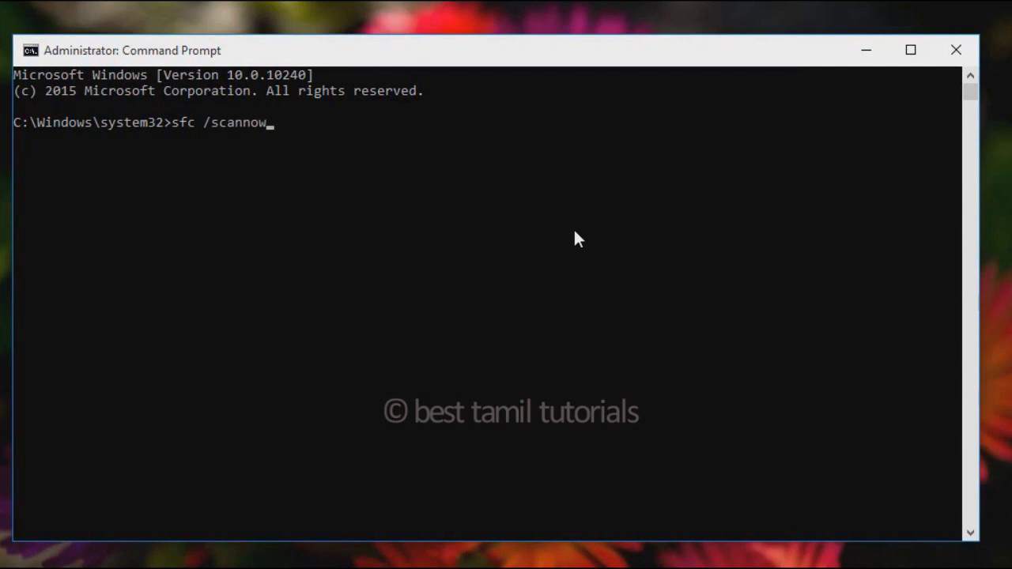
pyautogui.press('Return')
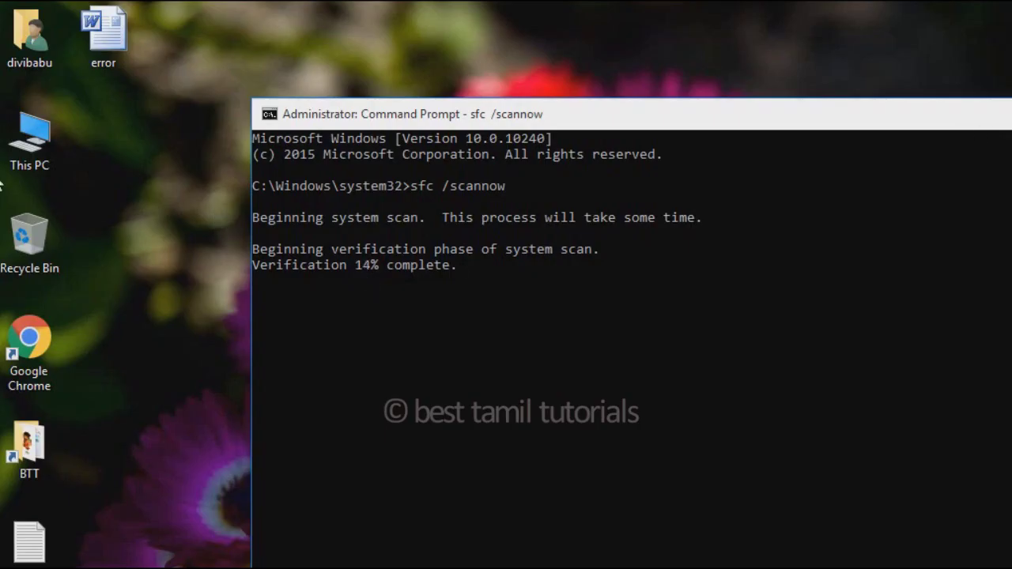
# Open This PC's Properties and go to the System protection page of System Properties.
pyautogui.rightClick(40, 143)
pyautogui.click(124, 377)
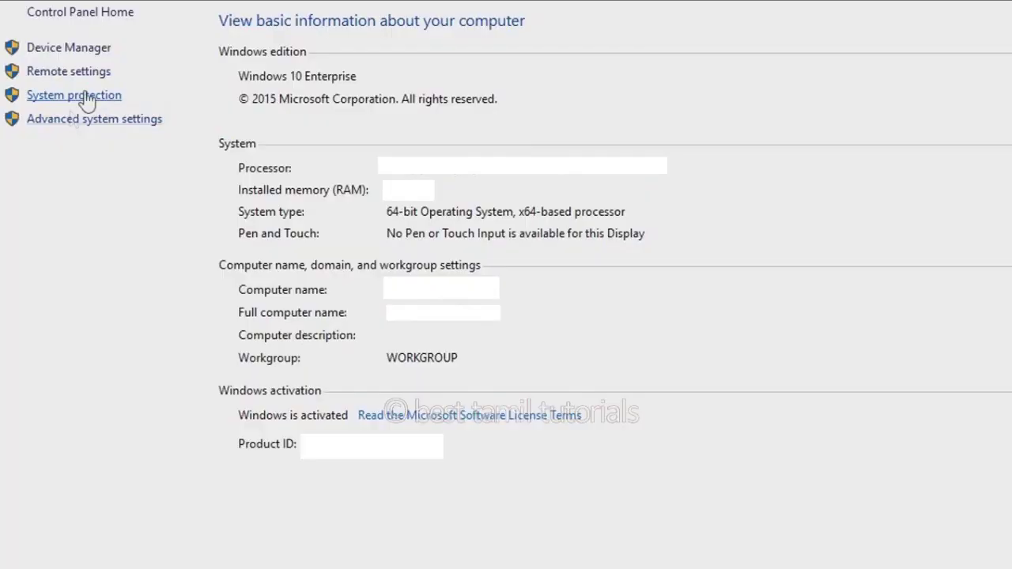
pyautogui.click(85, 95)
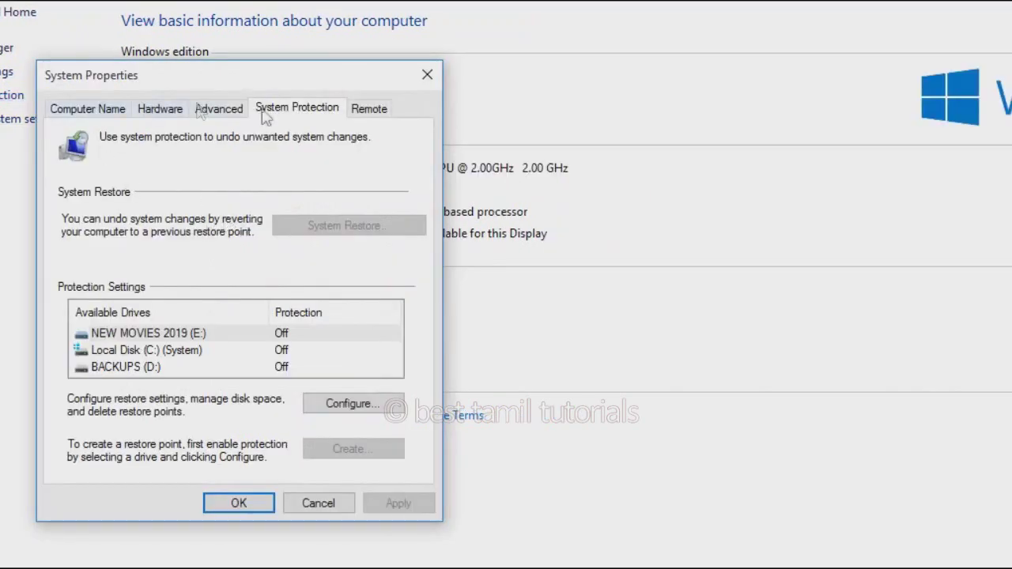
# Open the Virtual Memory dialog from the Advanced Performance Options.
pyautogui.click(233, 114)
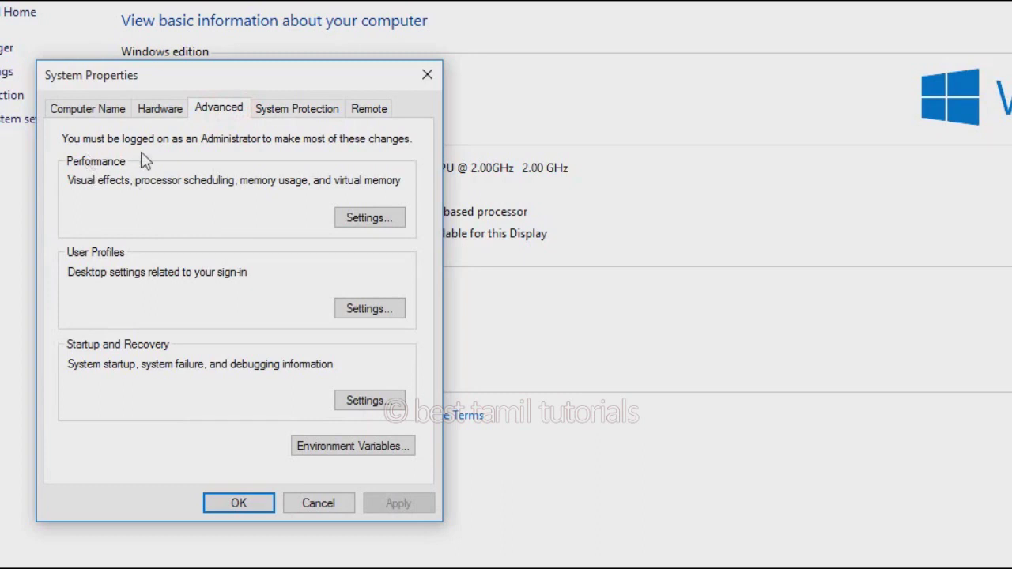
pyautogui.click(367, 219)
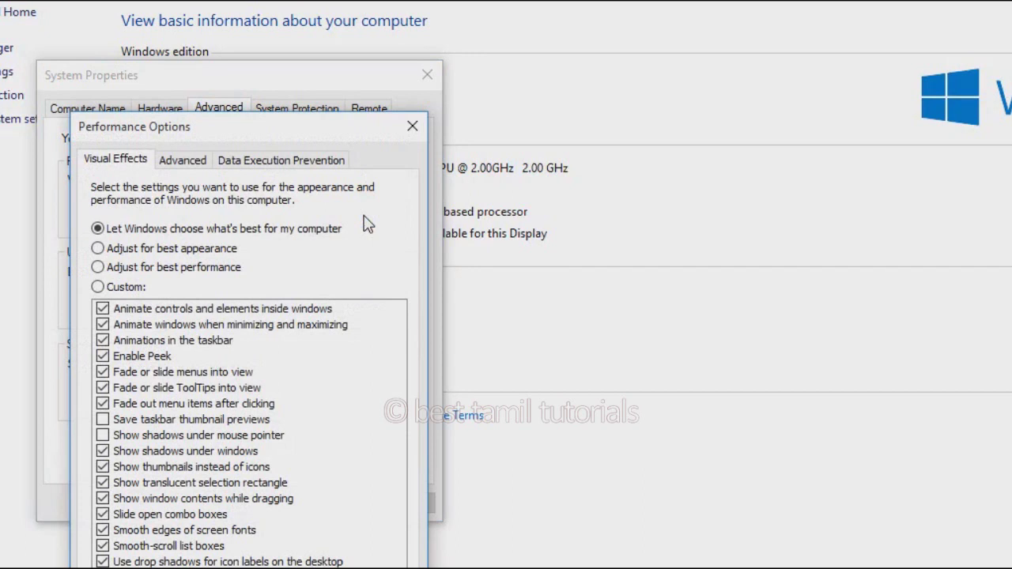
pyautogui.click(181, 162)
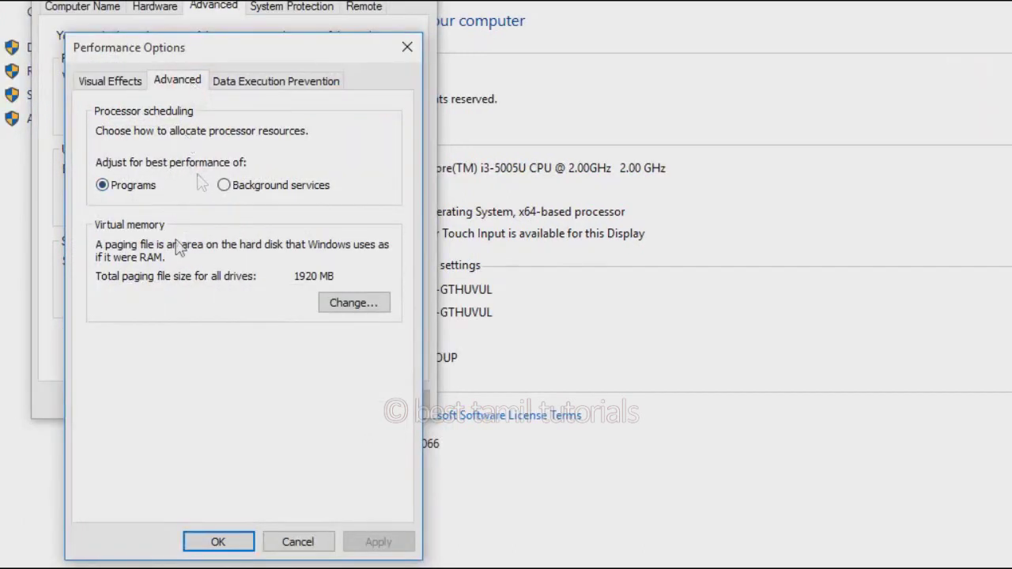
pyautogui.click(352, 306)
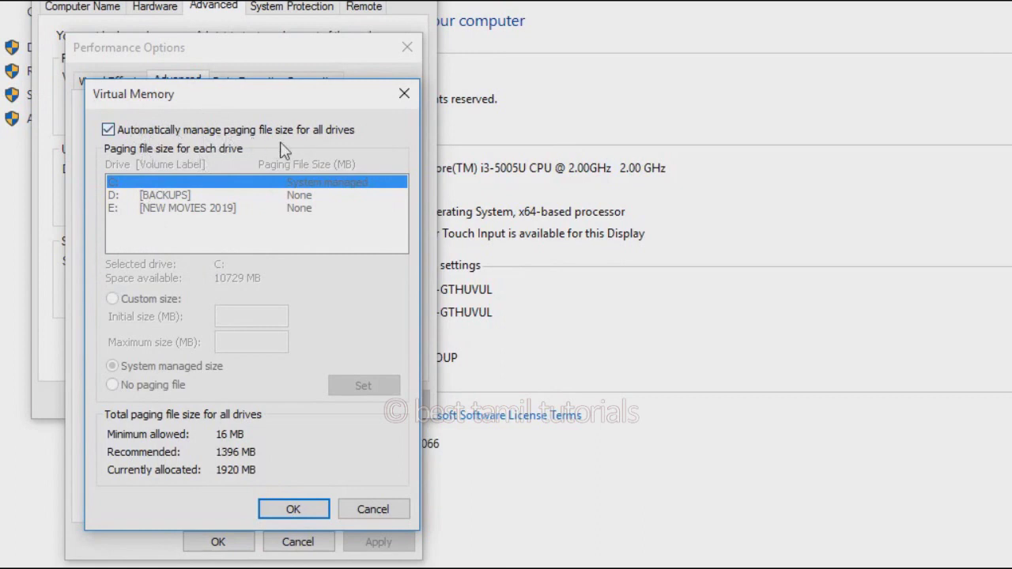
# Turn off automatic paging file management and set No paging file for drive C:.
pyautogui.click(111, 131)
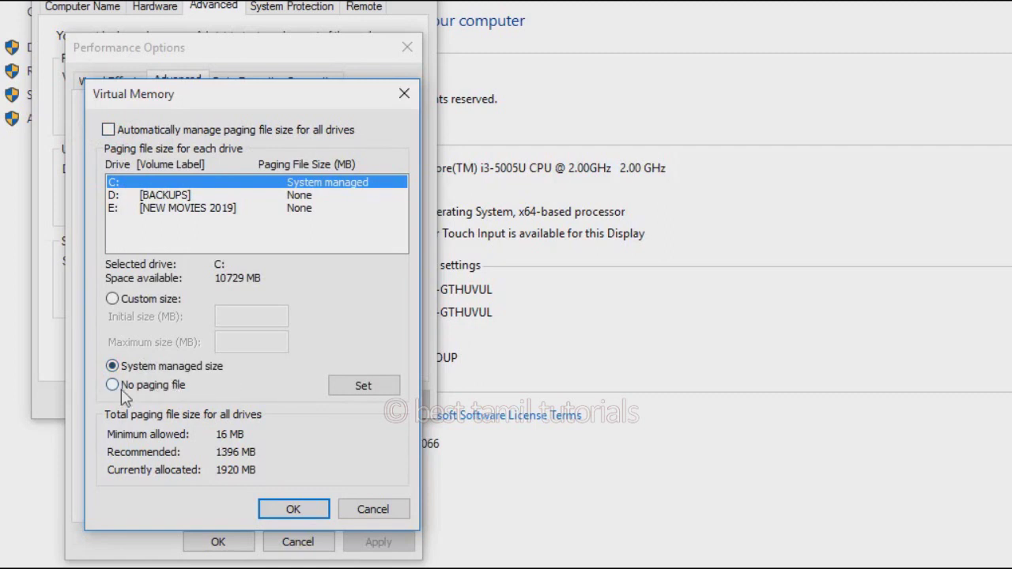
pyautogui.click(153, 390)
pyautogui.click(374, 386)
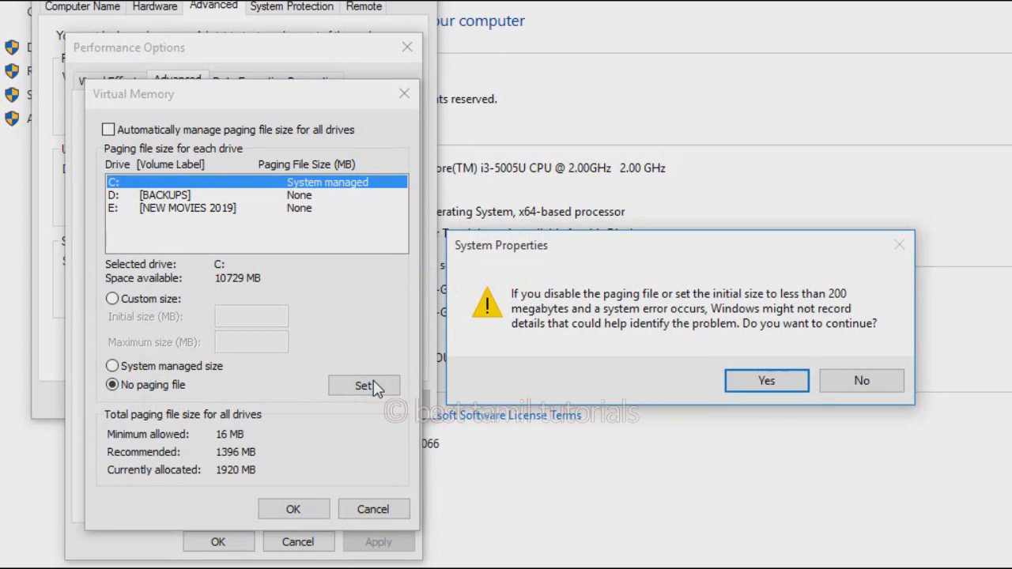
# Accept the paging file warning and confirm Virtual Memory, Performance Options and System Properties with OK.
pyautogui.press('Return')
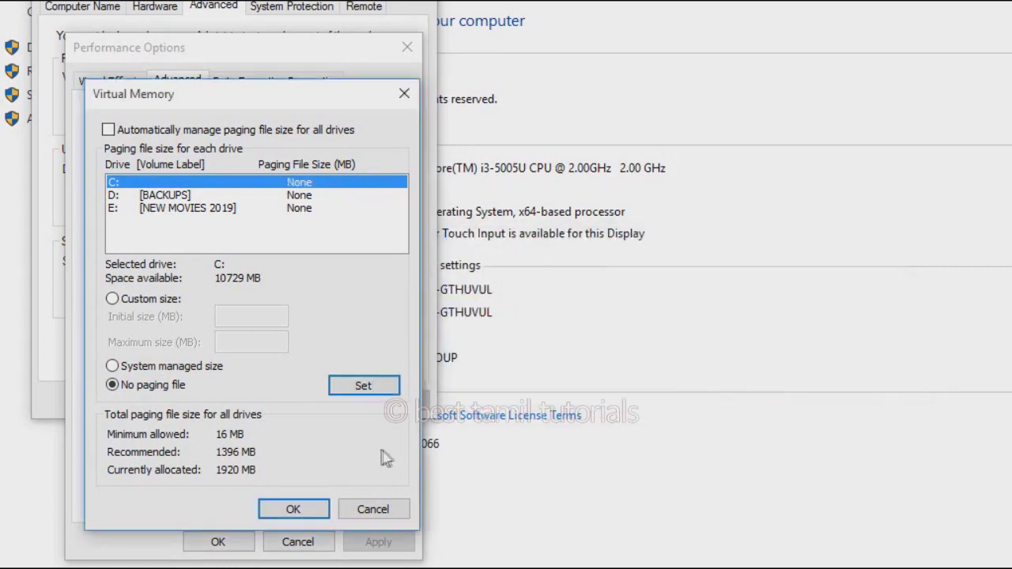
pyautogui.click(308, 509)
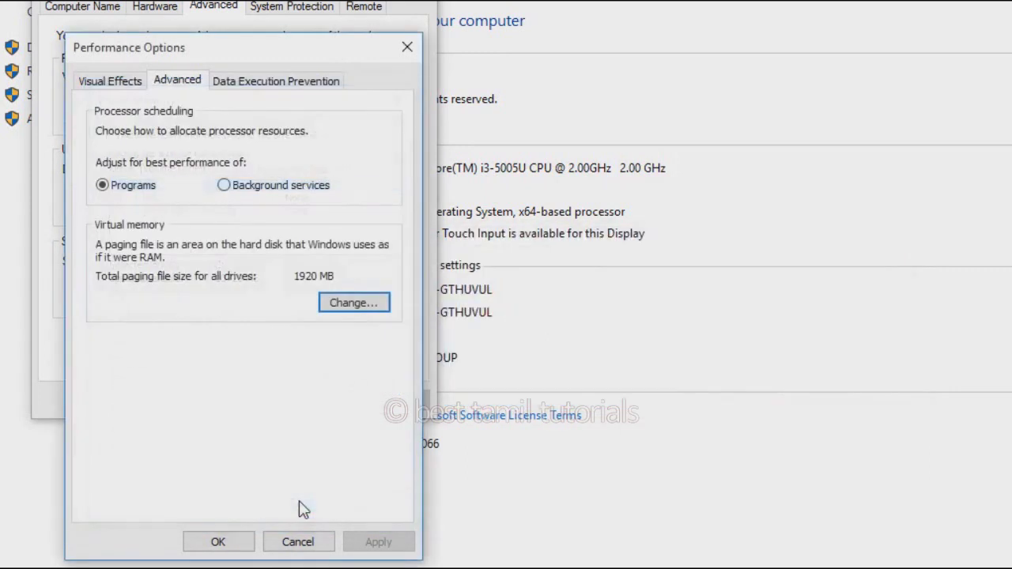
pyautogui.click(231, 542)
pyautogui.click(251, 400)
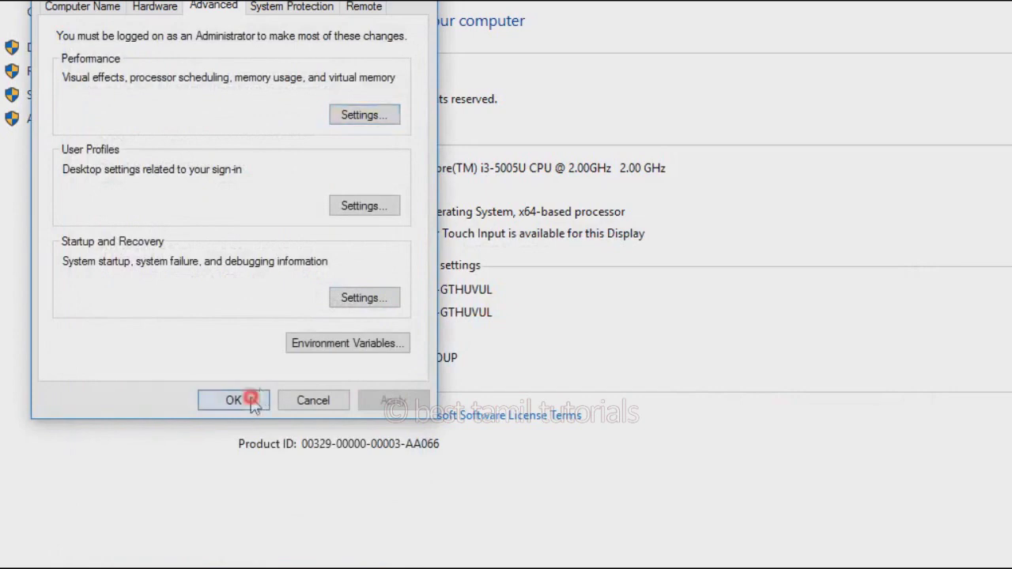